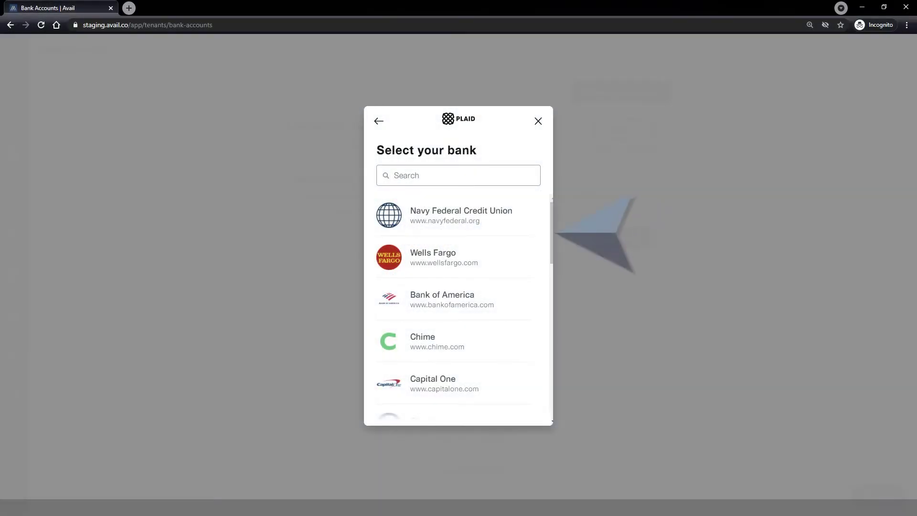
pyautogui.moveTo(552, 233); pyautogui.dragTo(553, 313)
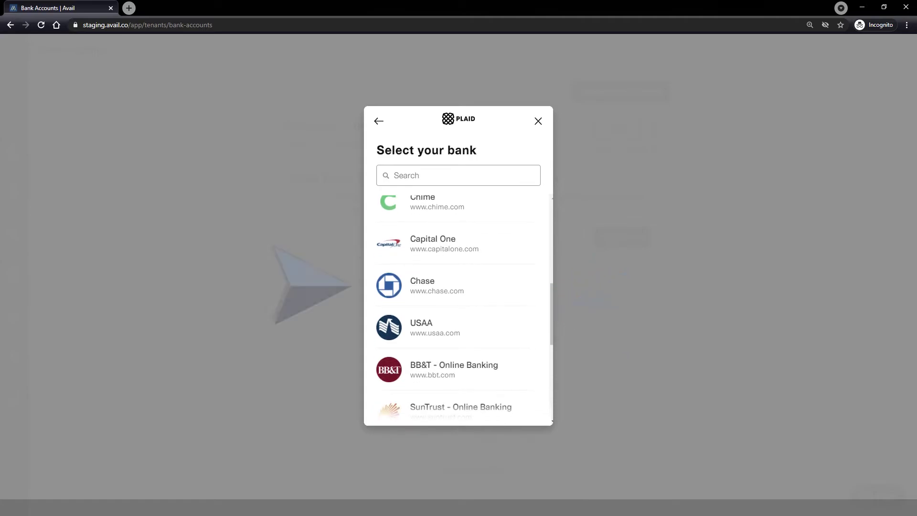
# Step: Sign in to Chase through Plaid and link the Plaid Checking account ending in 0000
pyautogui.click(367, 287)
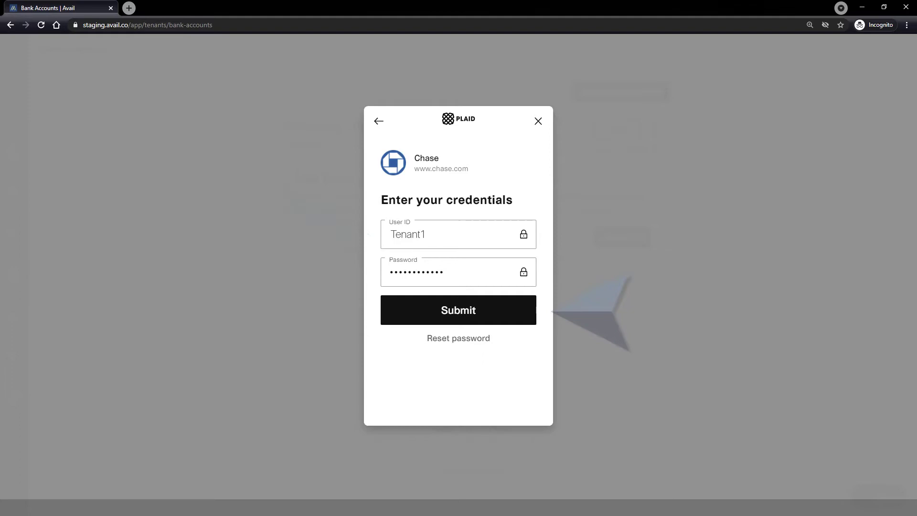
pyautogui.click(534, 310)
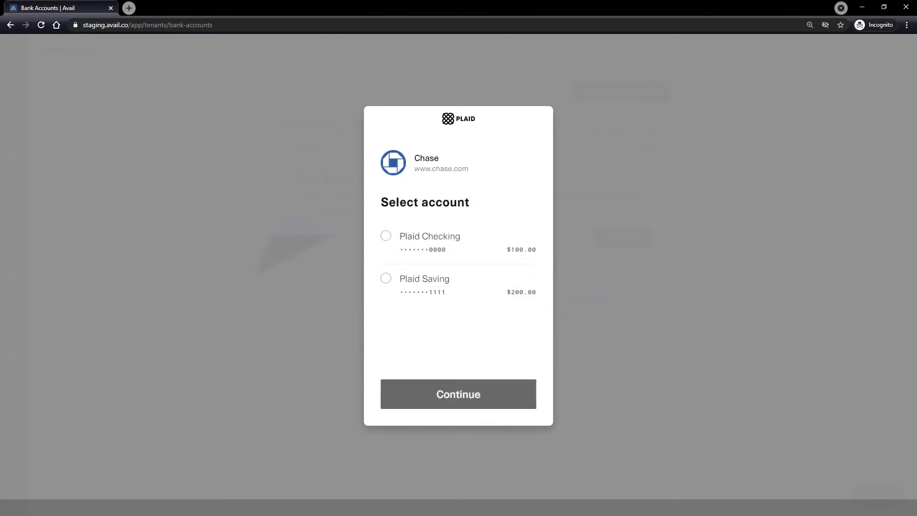
pyautogui.click(386, 235)
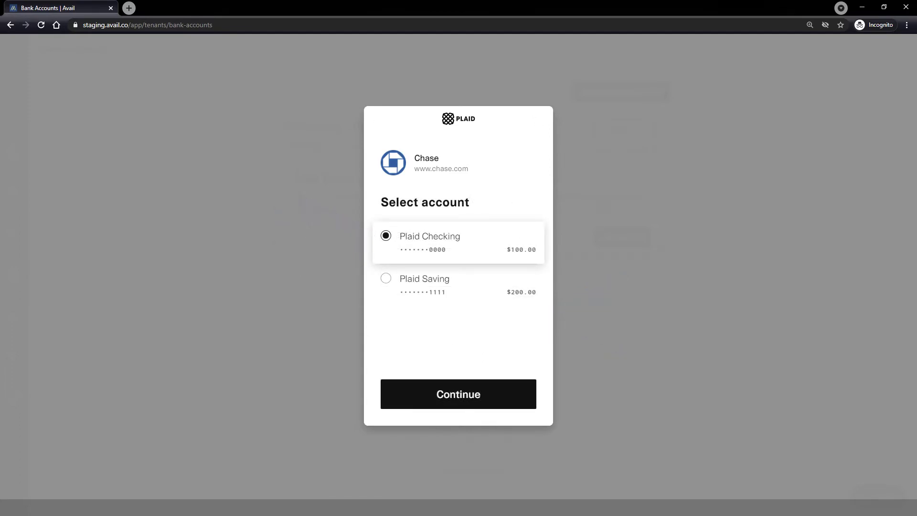